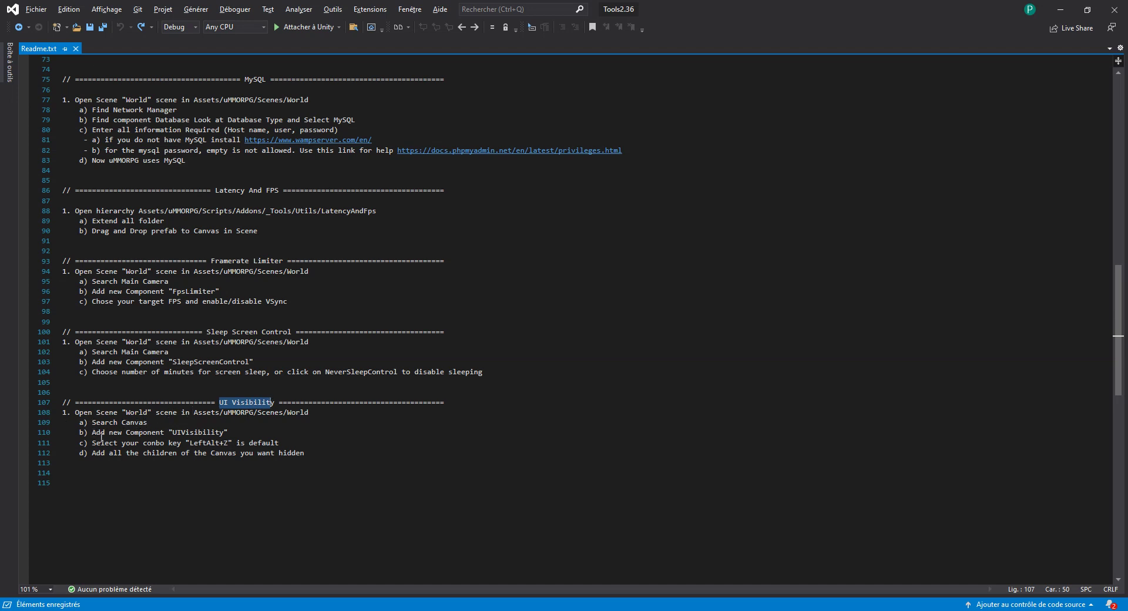
# Insert a space in the readme's UI Visibility combo key instruction so it reads "Left Alt+Z".
pyautogui.click(222, 433)
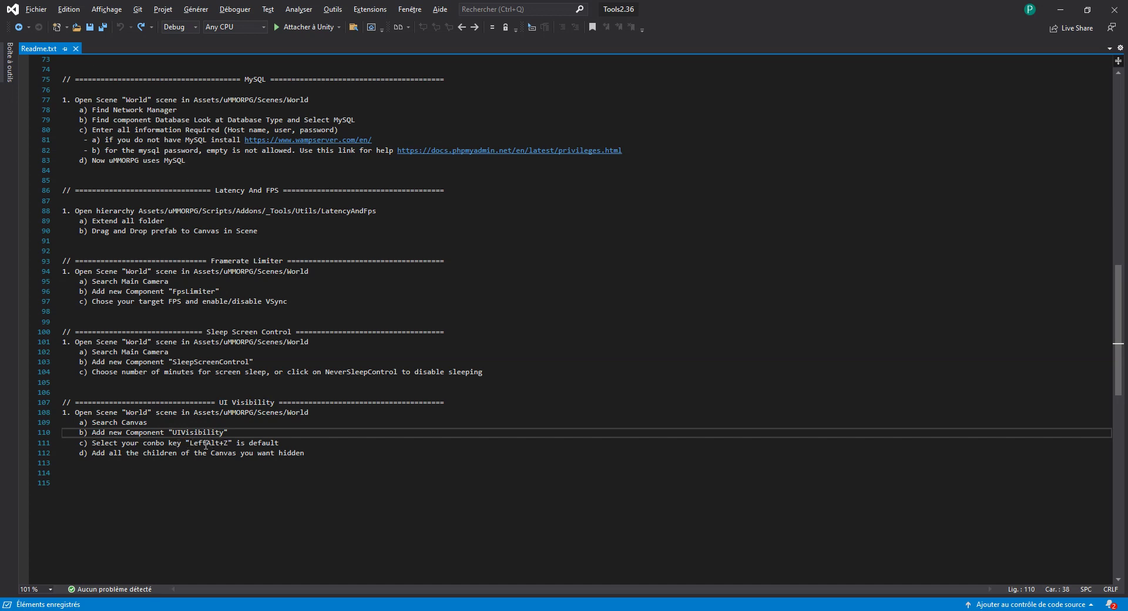
pyautogui.click(205, 444)
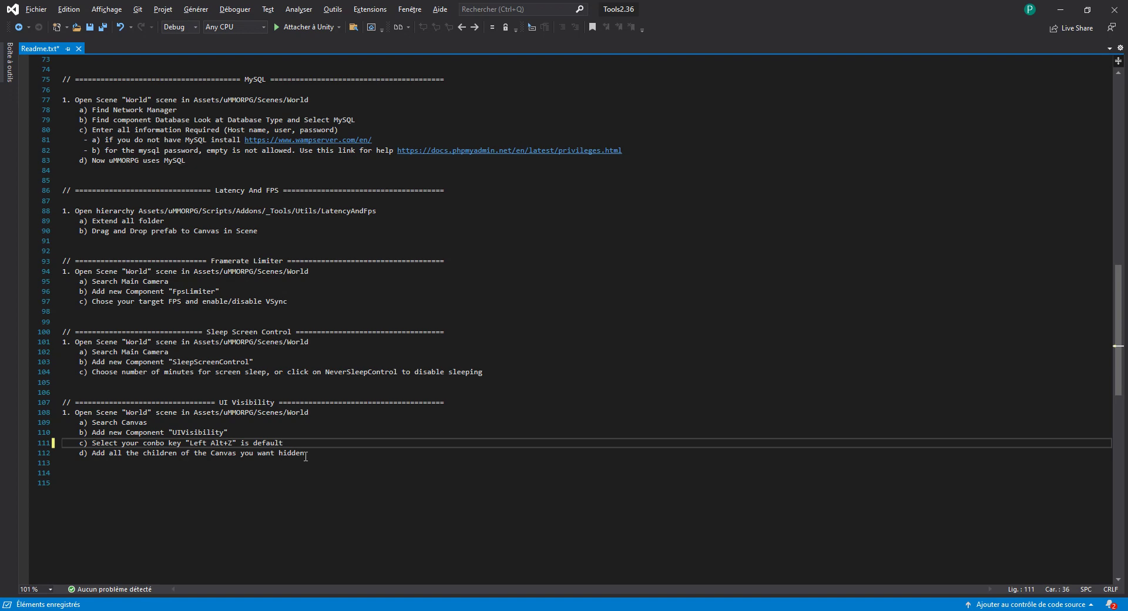
# Switch to the Unity editor and add the UI Visibility script component to the Canvas object.
pyautogui.hotkey('alt', 'Tab')
pyautogui.click(58, 80)
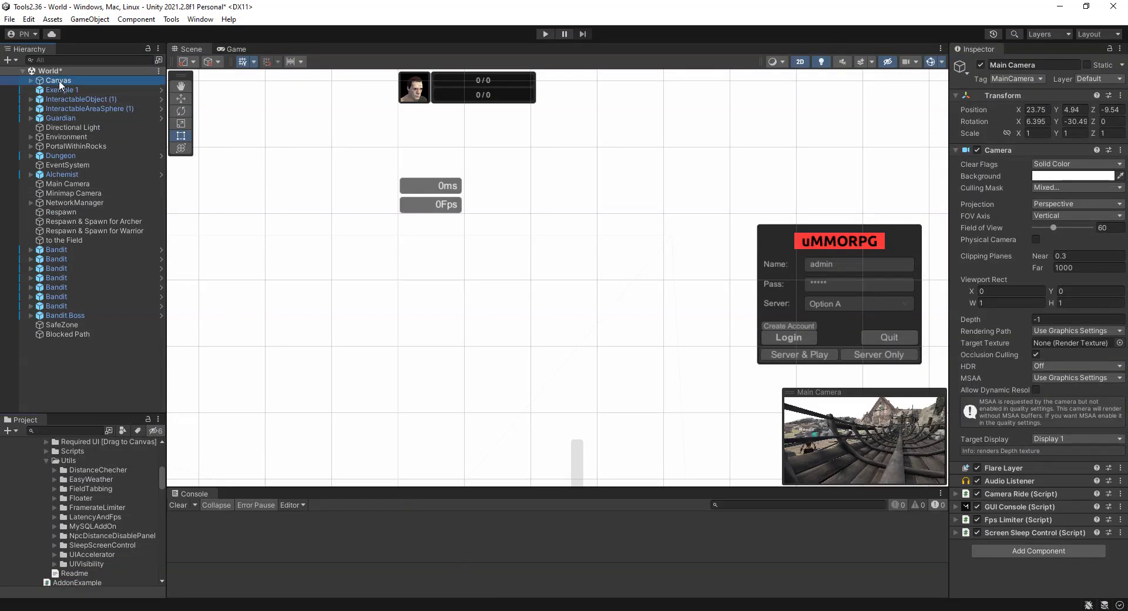
pyautogui.click(1029, 461)
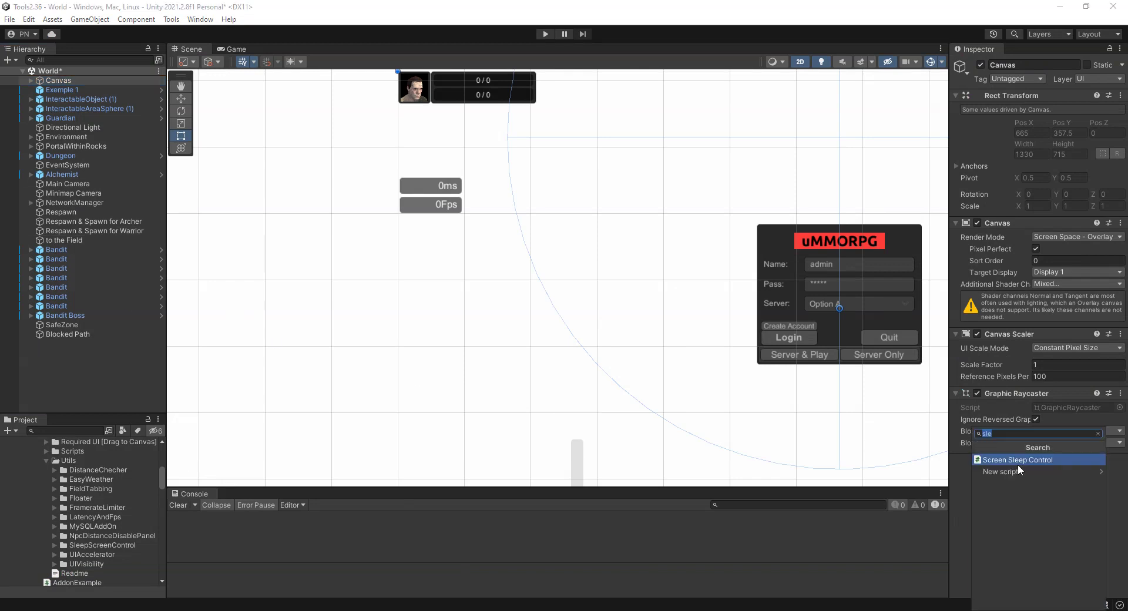
pyautogui.write('uiv')
pyautogui.press('Return')
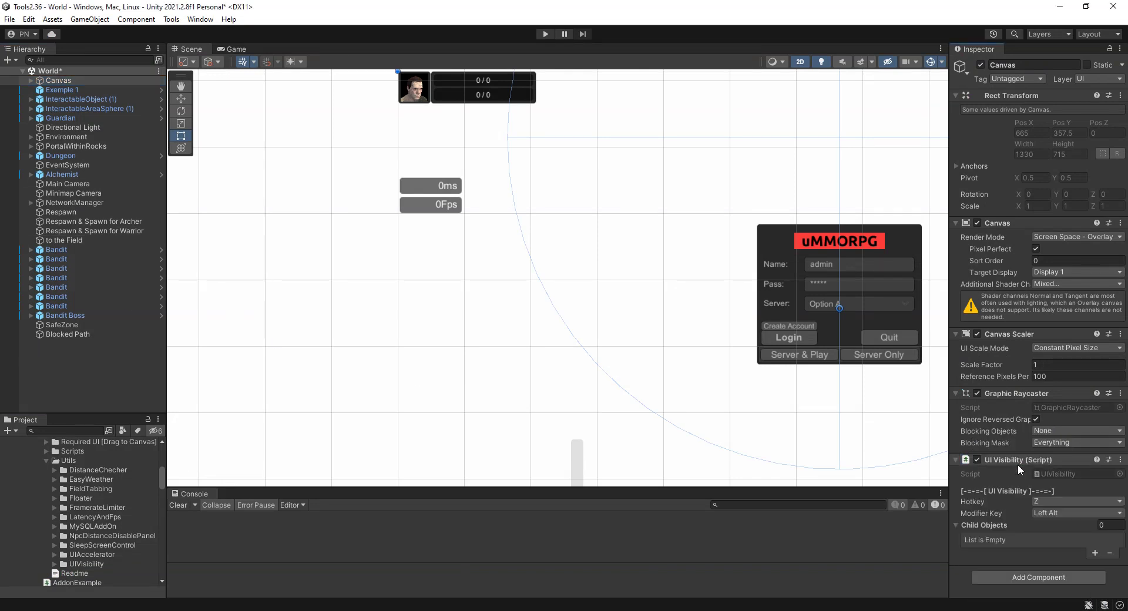
# Examine the key options offered for the UI Visibility component's Hotkey and Modifier Key.
pyautogui.click(1075, 501)
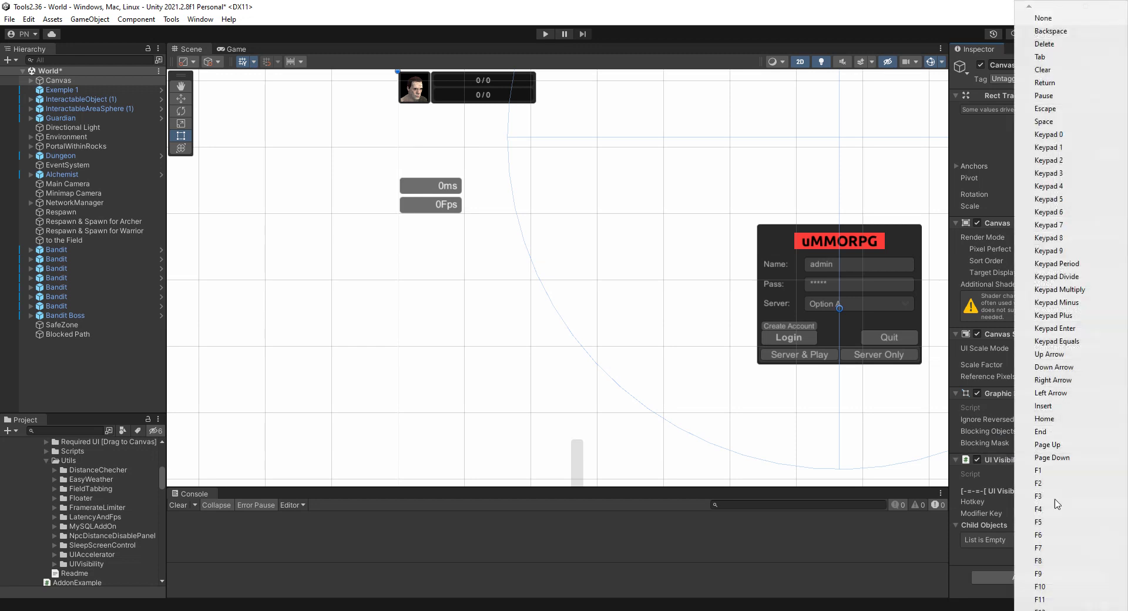
pyautogui.click(968, 494)
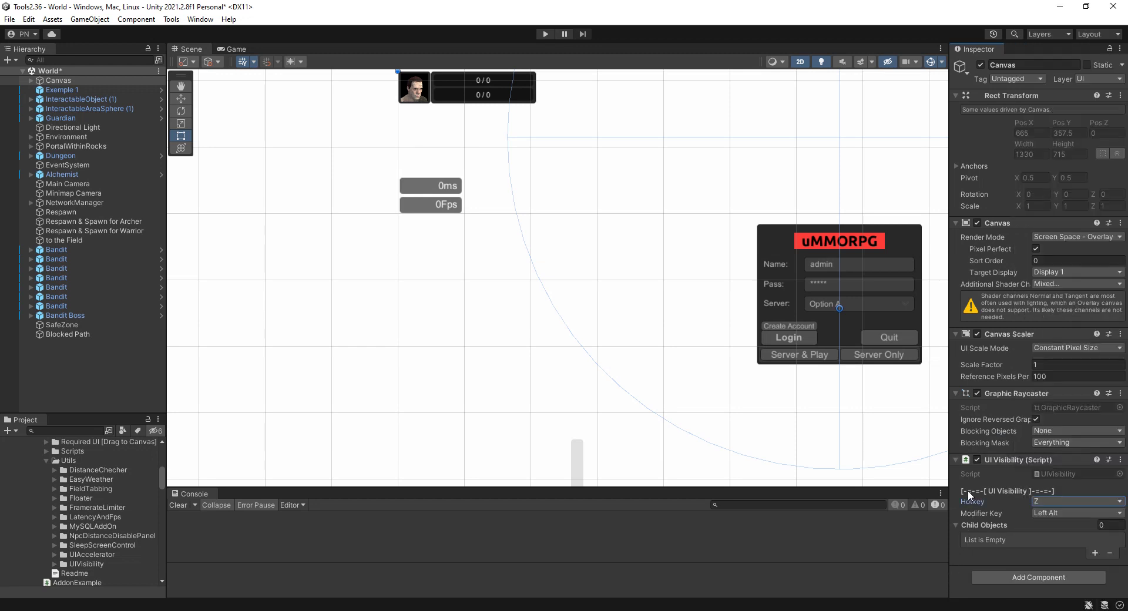
pyautogui.click(1052, 504)
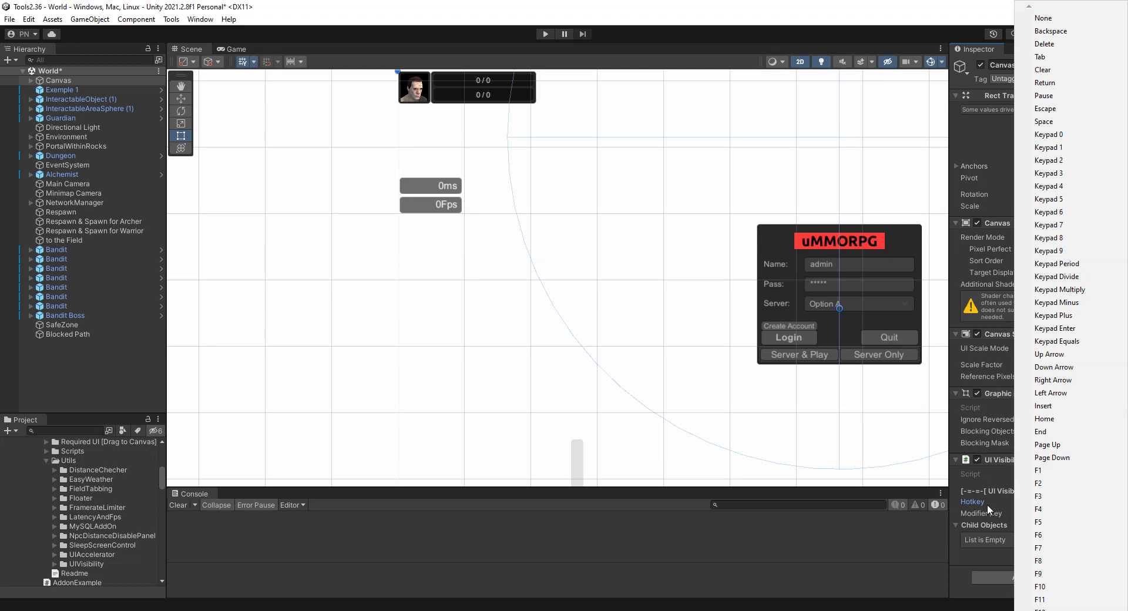
pyautogui.click(965, 492)
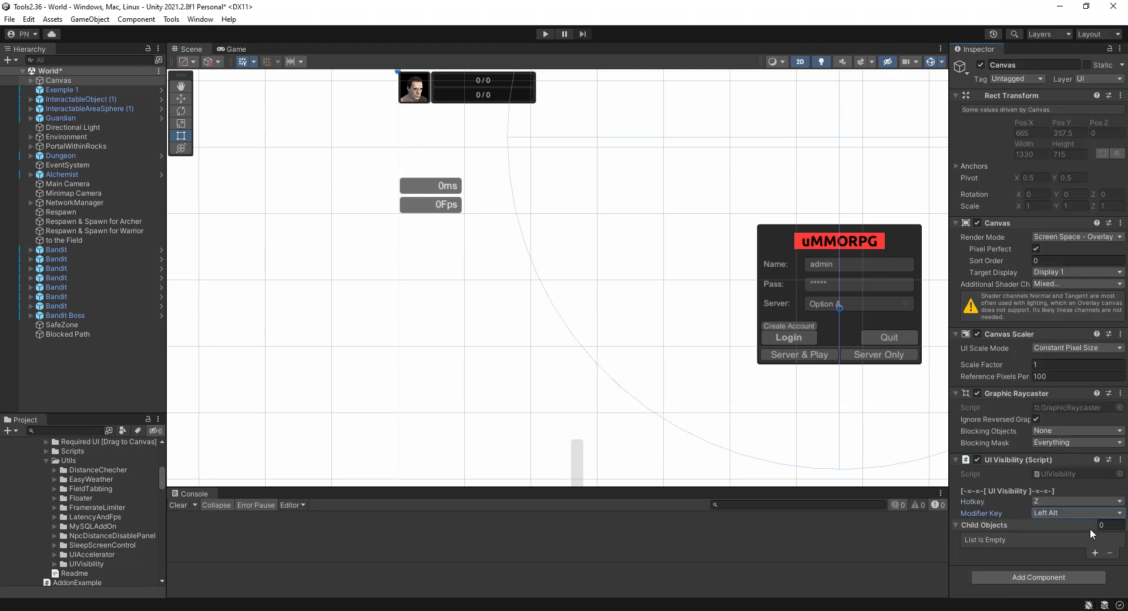
# Add the Canvas children ExperienceBar, Portrait, HealthMana, Buffs, MiniMap and Target to the UI Visibility component's Child Objects.
pyautogui.click(31, 80)
pyautogui.scroll(-3, 105, 278)
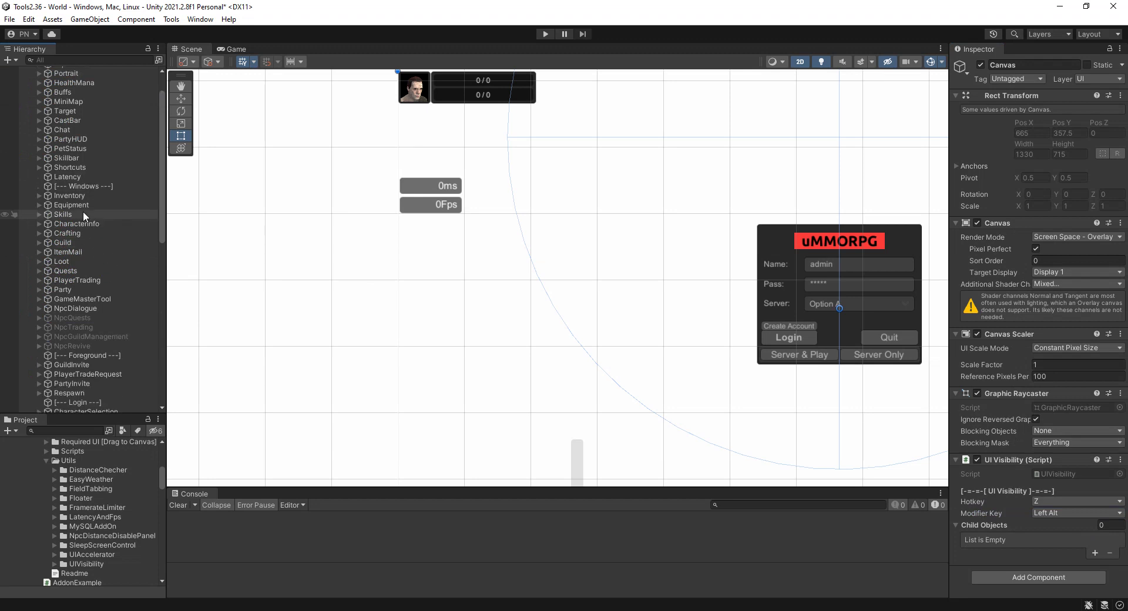
pyautogui.scroll(3, 81, 188)
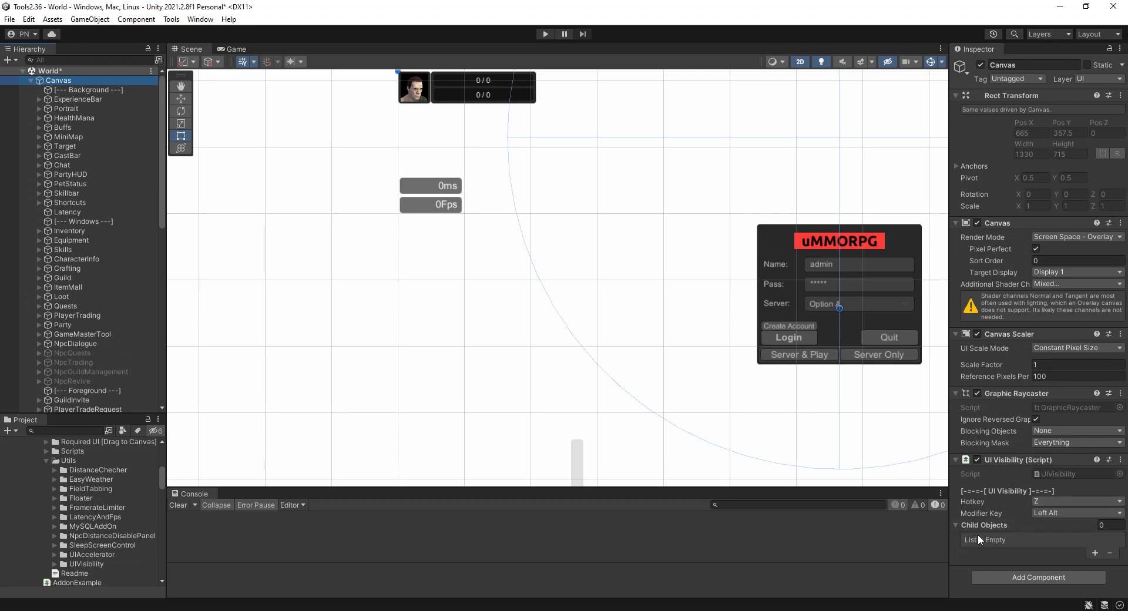
pyautogui.moveTo(71, 101); pyautogui.dragTo(995, 531)
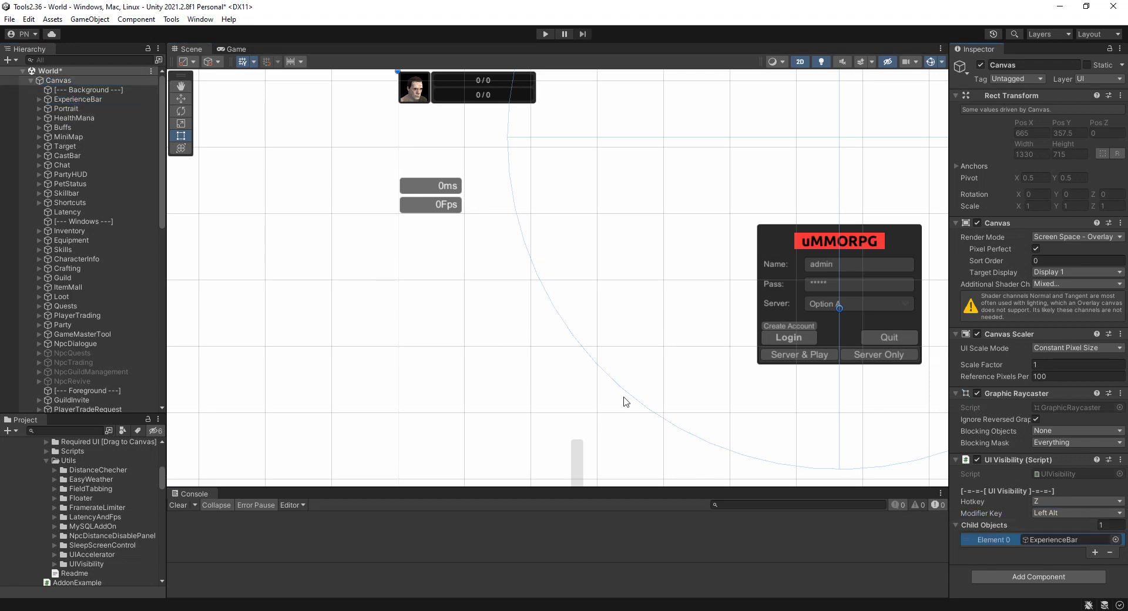
pyautogui.moveTo(70, 108); pyautogui.dragTo(991, 533)
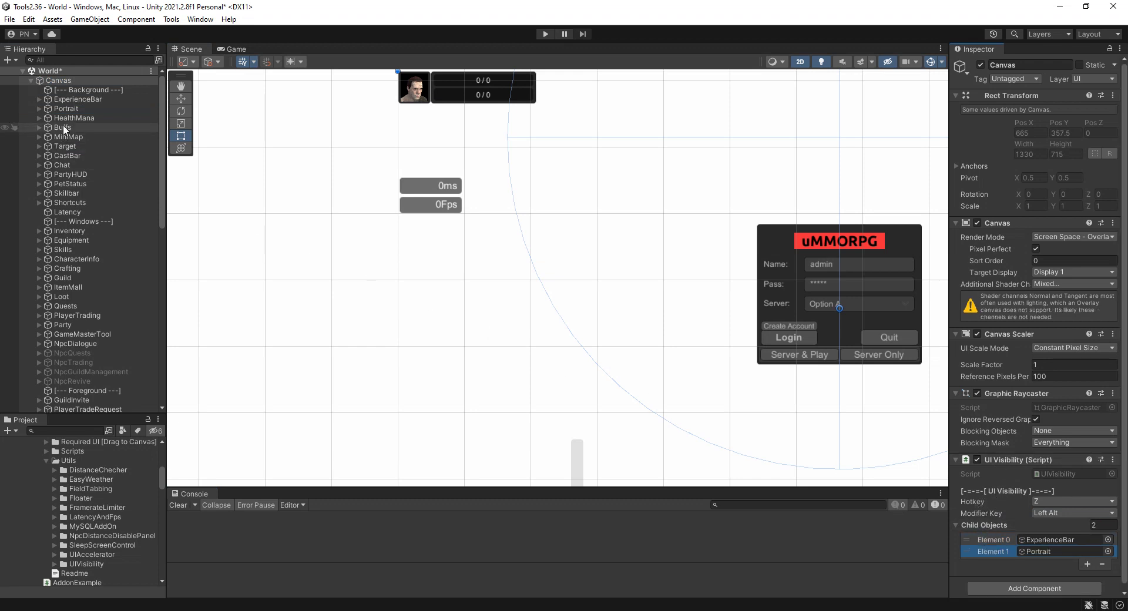
pyautogui.moveTo(72, 118); pyautogui.dragTo(986, 530)
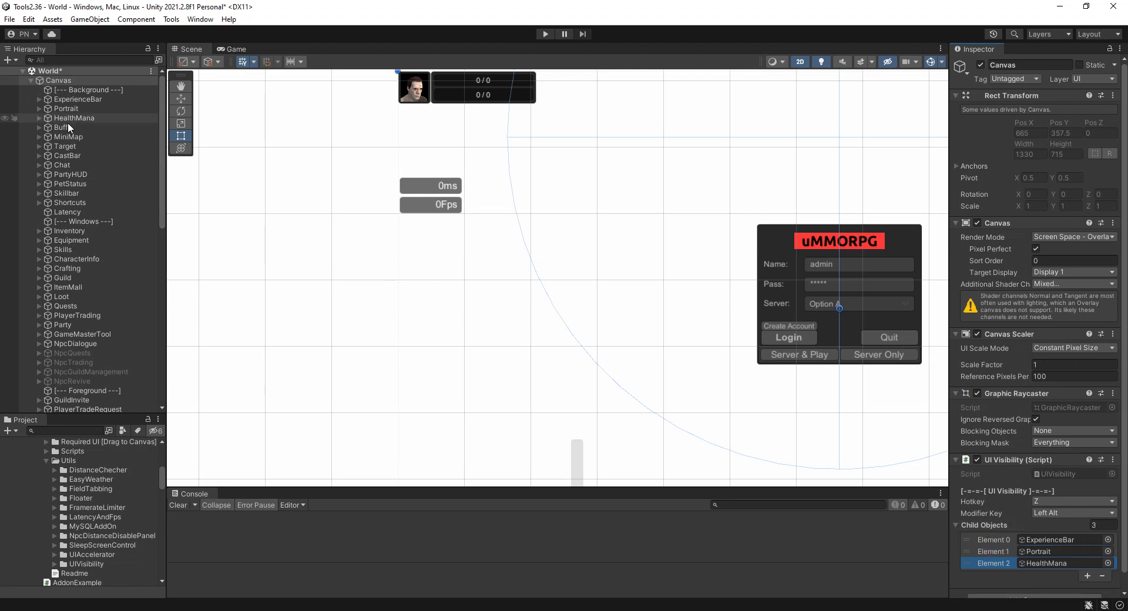
pyautogui.moveTo(65, 135); pyautogui.dragTo(996, 529)
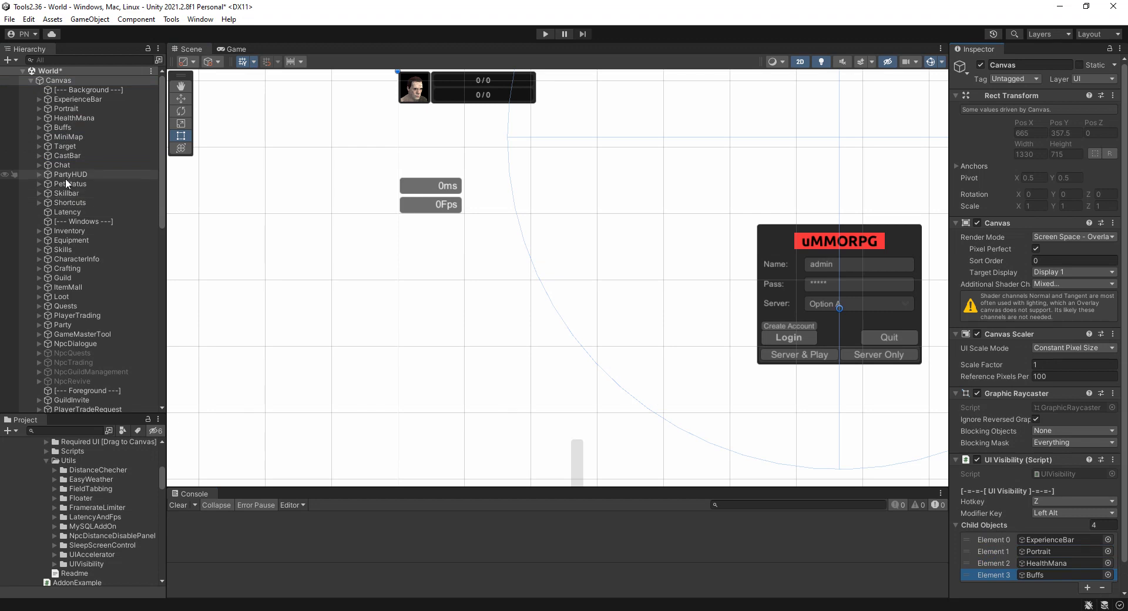
pyautogui.moveTo(59, 135); pyautogui.dragTo(980, 528)
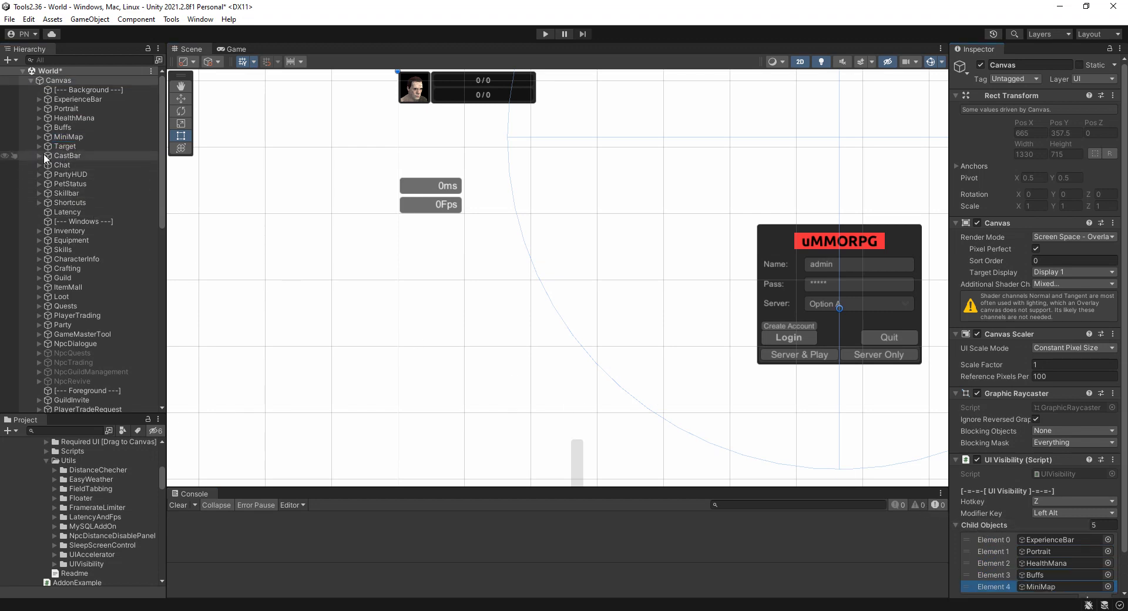
pyautogui.moveTo(64, 148); pyautogui.dragTo(983, 530)
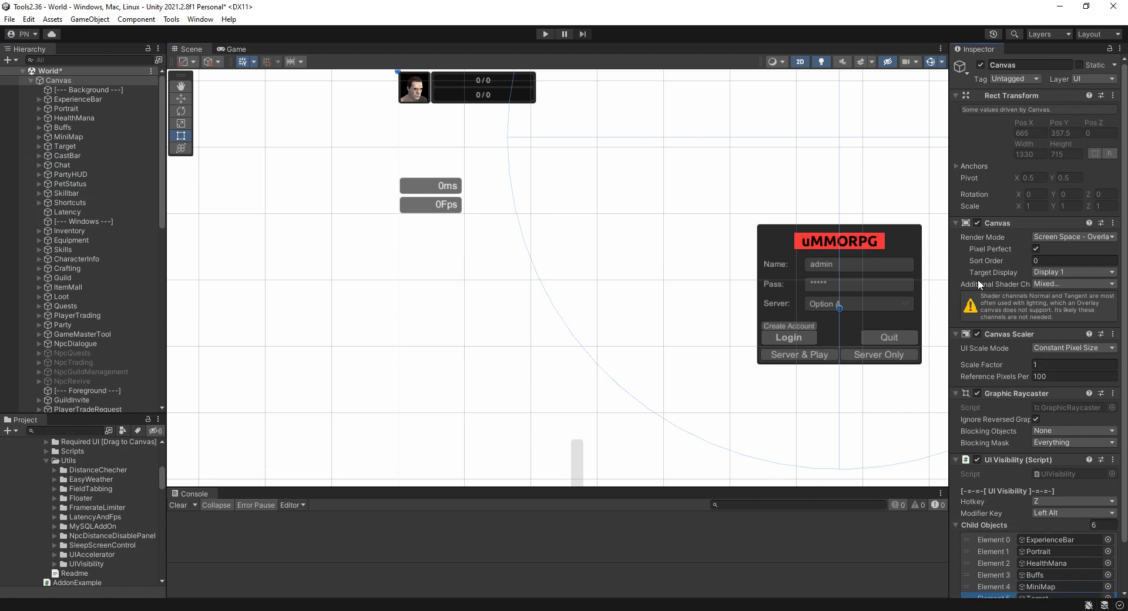
# Collapse the Canvas object's Rect Transform, Canvas, Canvas Scaler and Graphic Raycaster components.
pyautogui.click(955, 95)
pyautogui.click(955, 108)
pyautogui.click(956, 121)
pyautogui.click(957, 134)
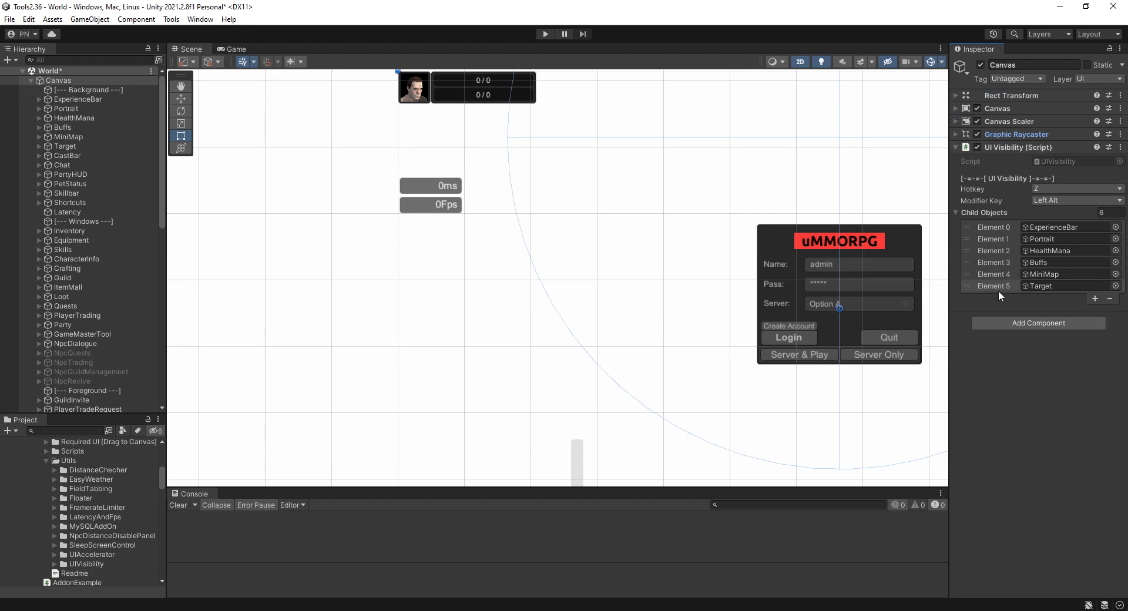
# Add CastBar, Chat, PartyHUD, PetStatus, Skillbar and Latency to the UI Visibility component's Child Objects.
pyautogui.moveTo(66, 156); pyautogui.dragTo(978, 217)
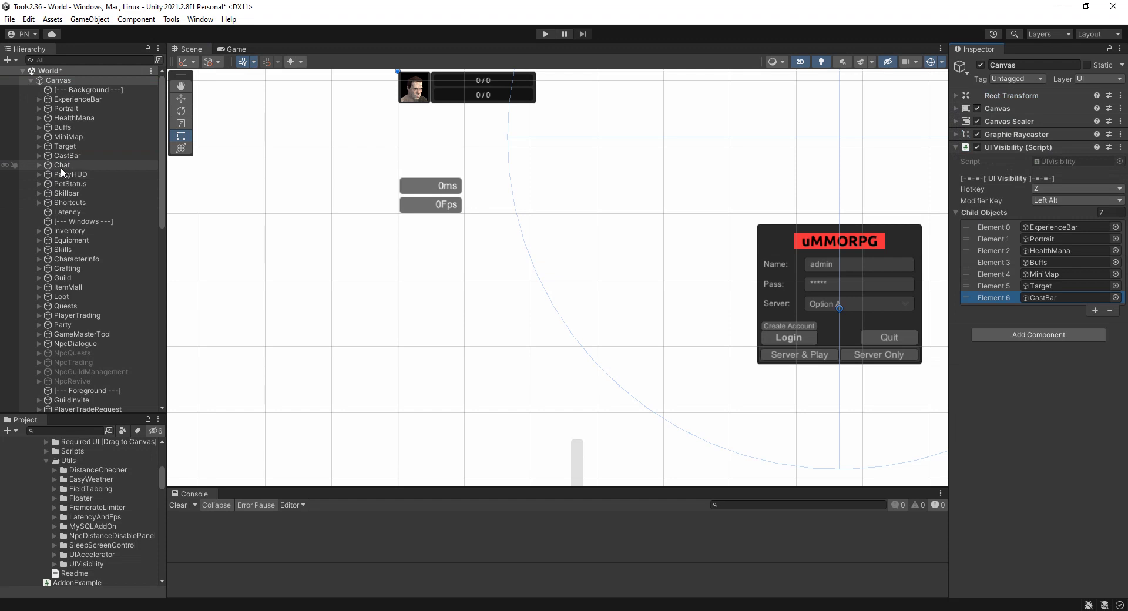
pyautogui.moveTo(63, 162); pyautogui.dragTo(986, 215)
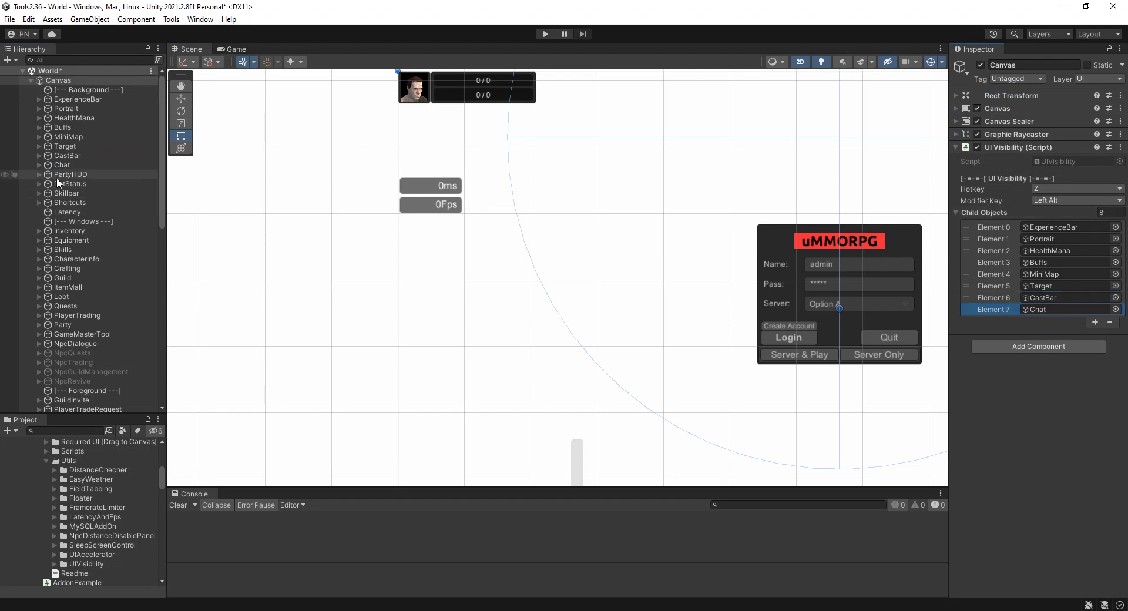
pyautogui.moveTo(56, 177); pyautogui.dragTo(985, 212)
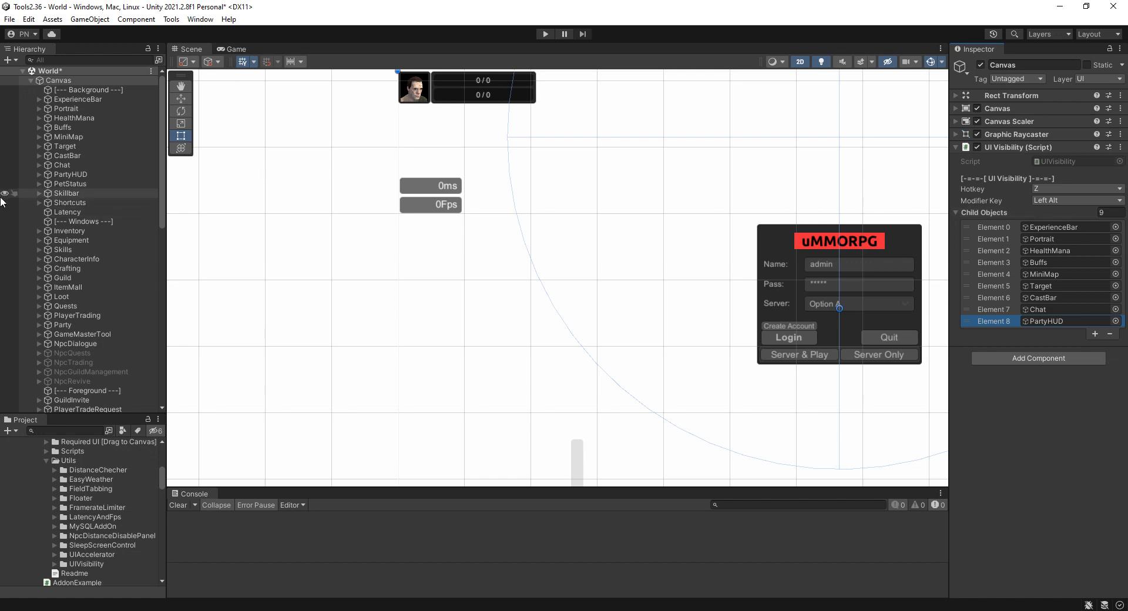
pyautogui.moveTo(68, 189); pyautogui.dragTo(992, 219)
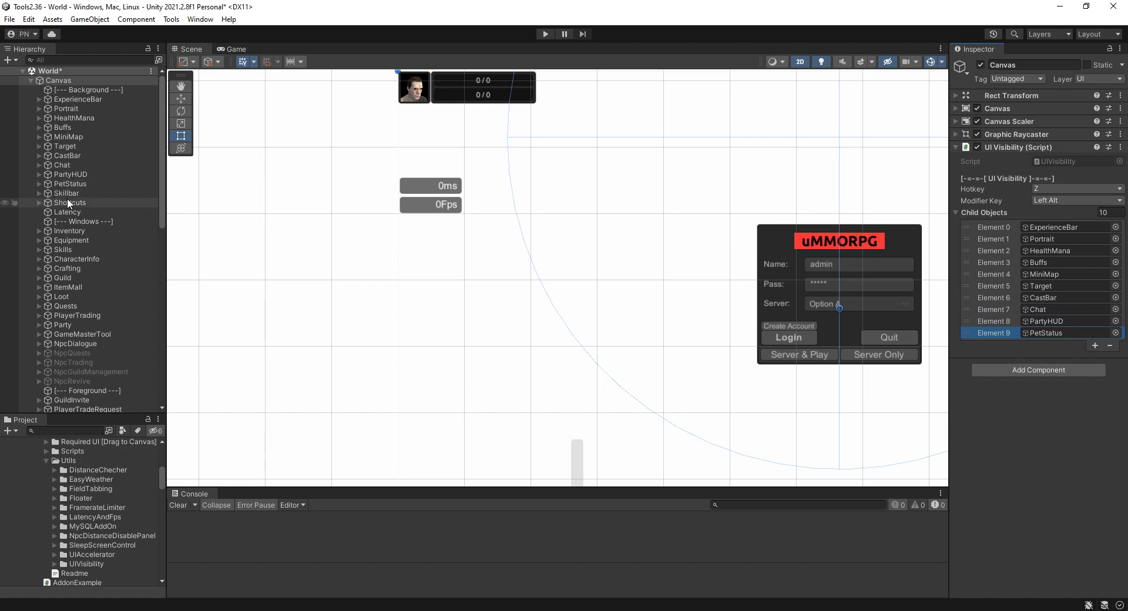
pyautogui.moveTo(66, 195); pyautogui.dragTo(973, 219)
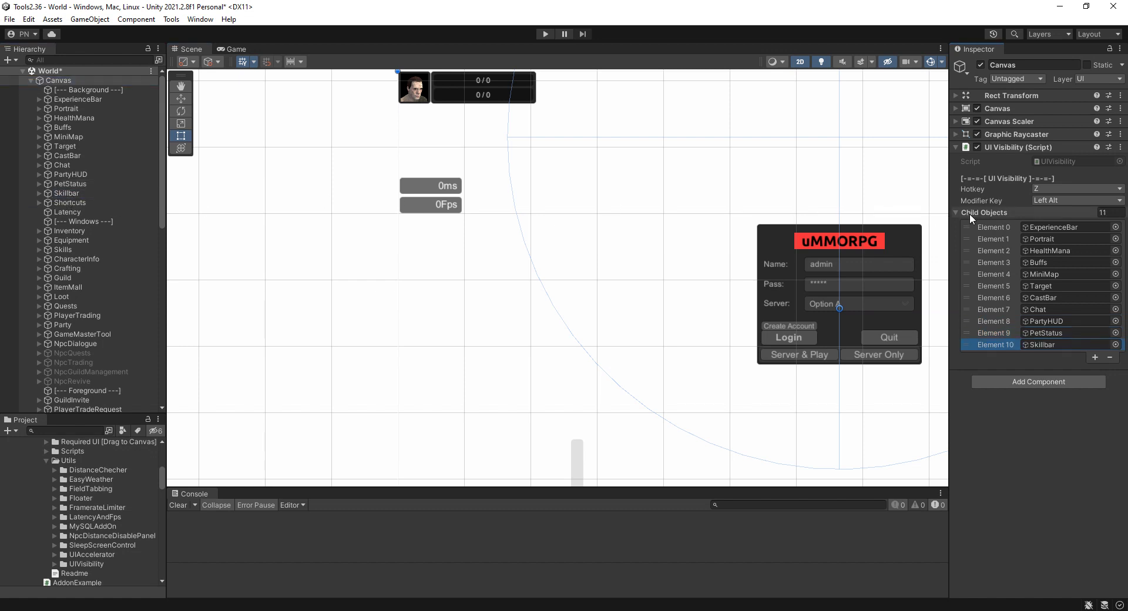
pyautogui.moveTo(76, 218); pyautogui.dragTo(980, 219)
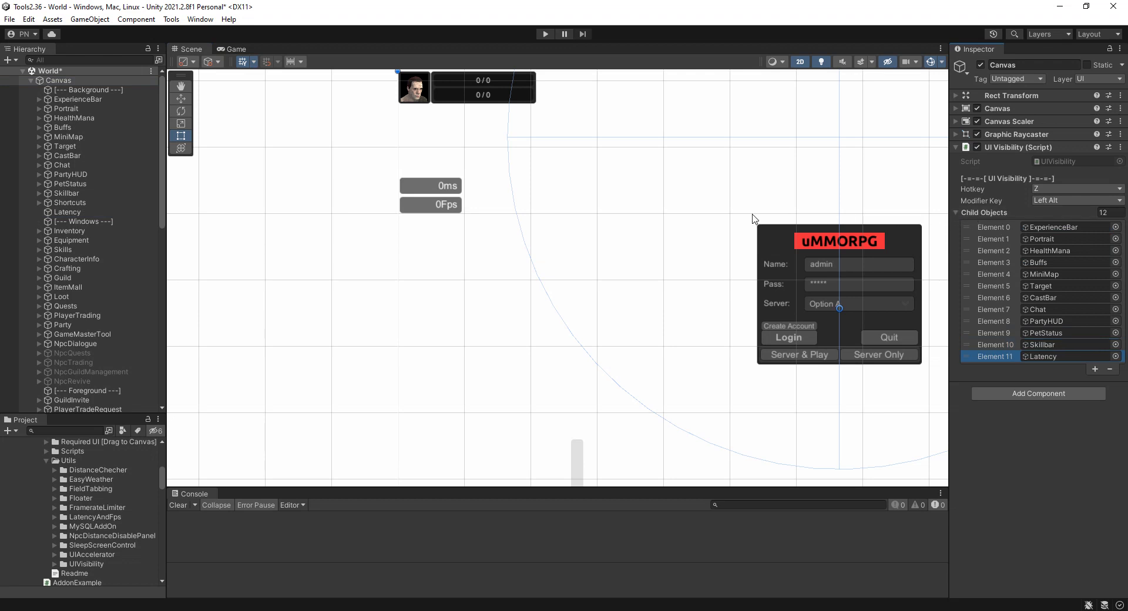
# Add the Canvas's Shortcuts object to the UI Visibility component's Child Objects.
pyautogui.scroll(-3, 712, 241)
pyautogui.moveTo(708, 283); pyautogui.dragTo(570, 277, button='middle')
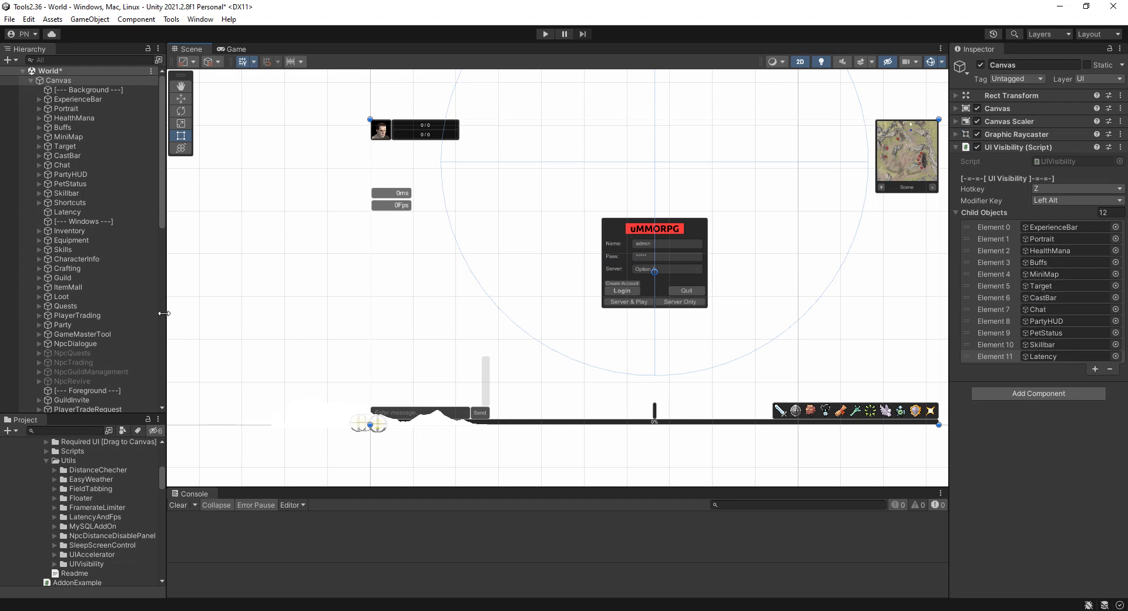
pyautogui.moveTo(79, 207); pyautogui.dragTo(981, 216)
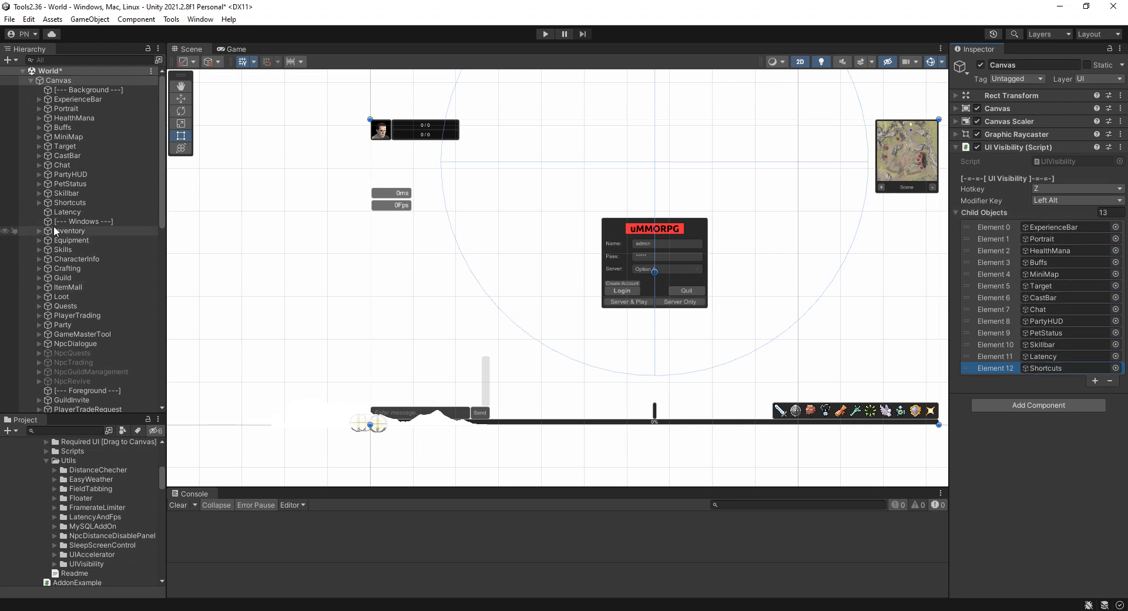
pyautogui.moveTo(67, 217); pyautogui.dragTo(493, 226)
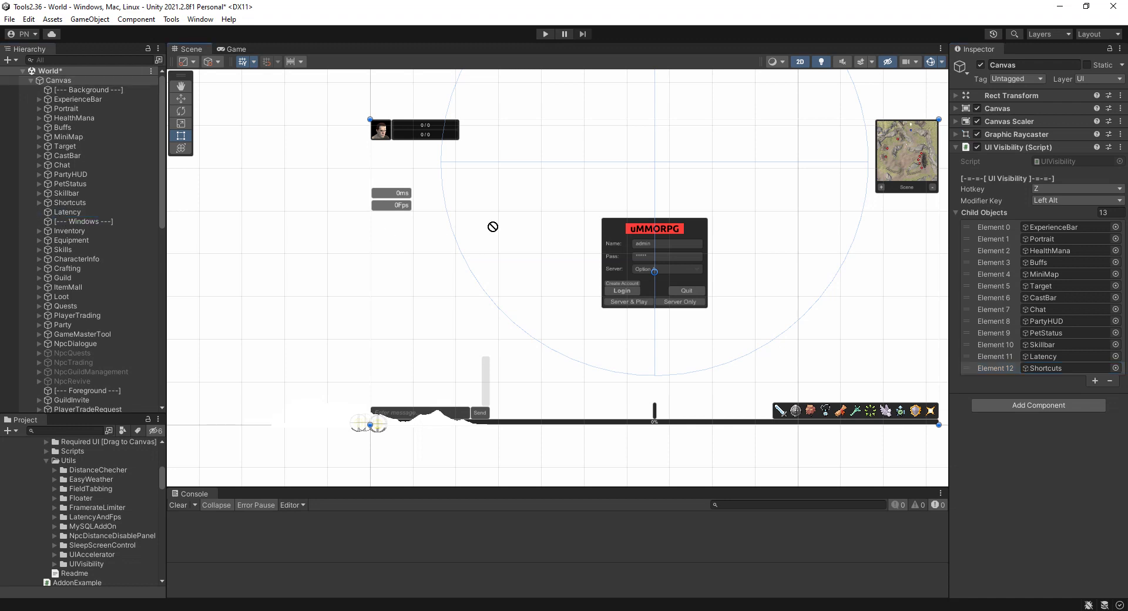
pyautogui.moveTo(872, 262); pyautogui.dragTo(164, 213)
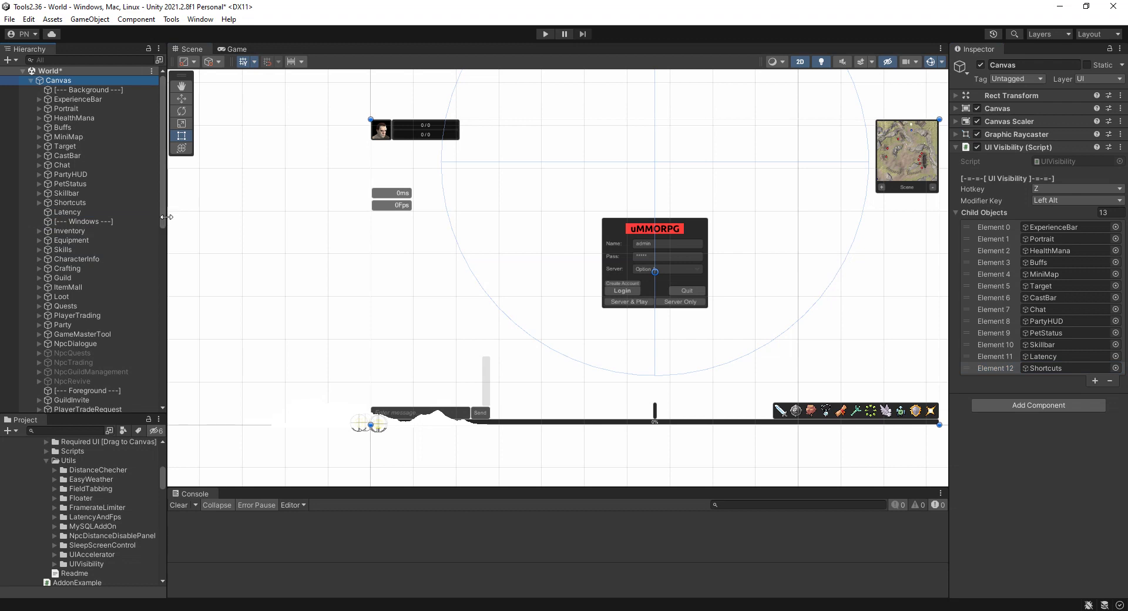
# Add the Canvas's Fps and Latency (1) prefab objects to the UI Visibility component's Child Objects.
pyautogui.scroll(-12, 158, 266)
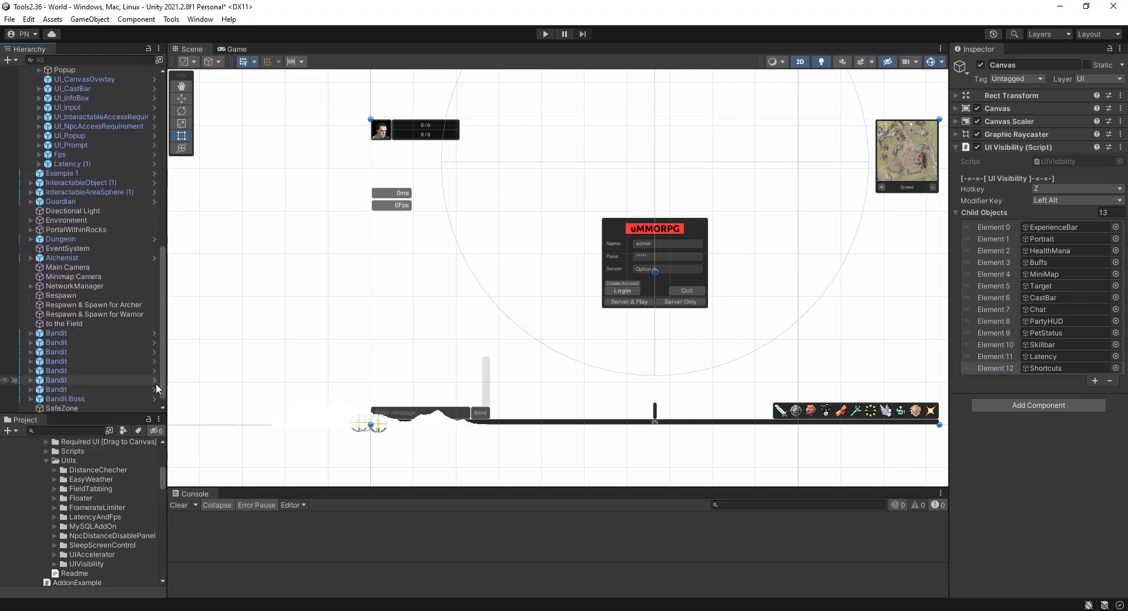
pyautogui.moveTo(156, 344); pyautogui.dragTo(156, 336)
pyautogui.moveTo(63, 270); pyautogui.dragTo(992, 216)
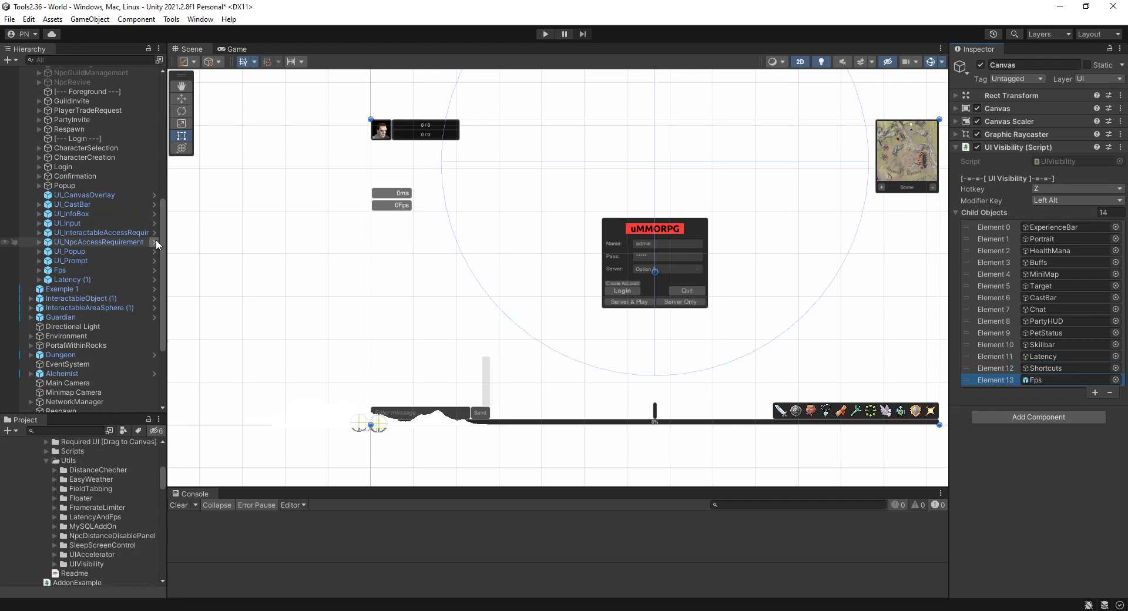
pyautogui.moveTo(77, 280); pyautogui.dragTo(988, 212)
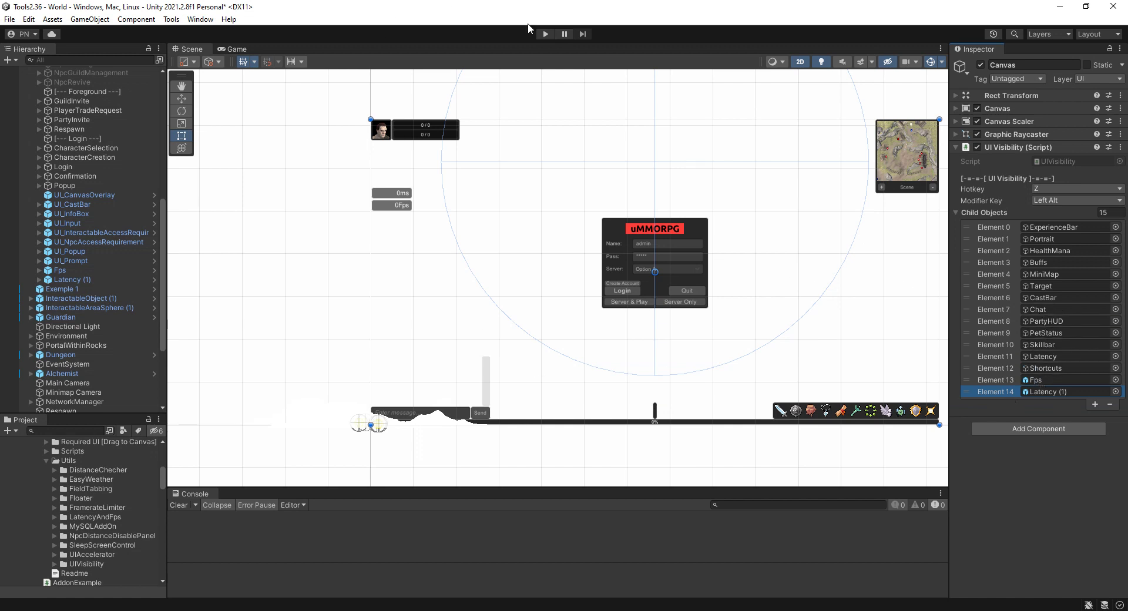
# Run the game, log in as server and player, and enter the world with the "test" character.
pyautogui.click(545, 34)
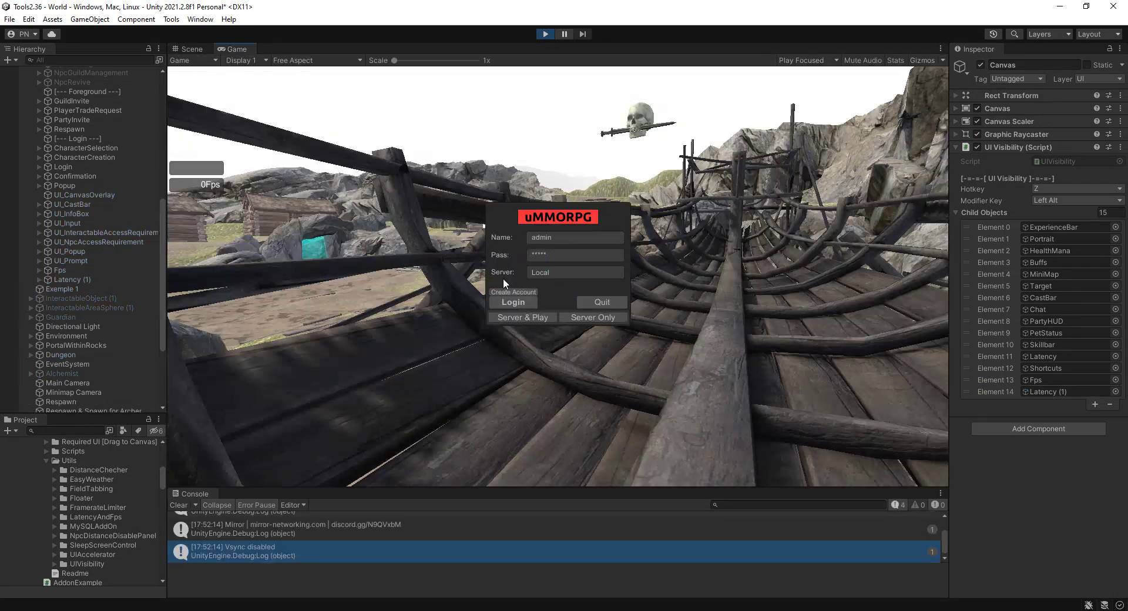
pyautogui.click(529, 319)
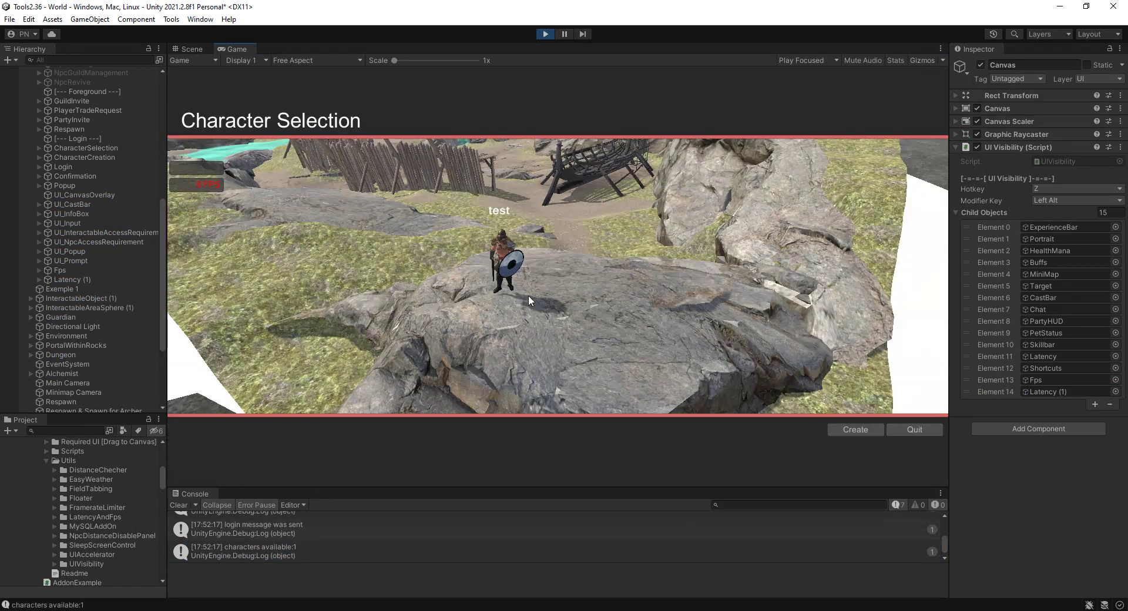
pyautogui.click(492, 260)
pyautogui.click(739, 430)
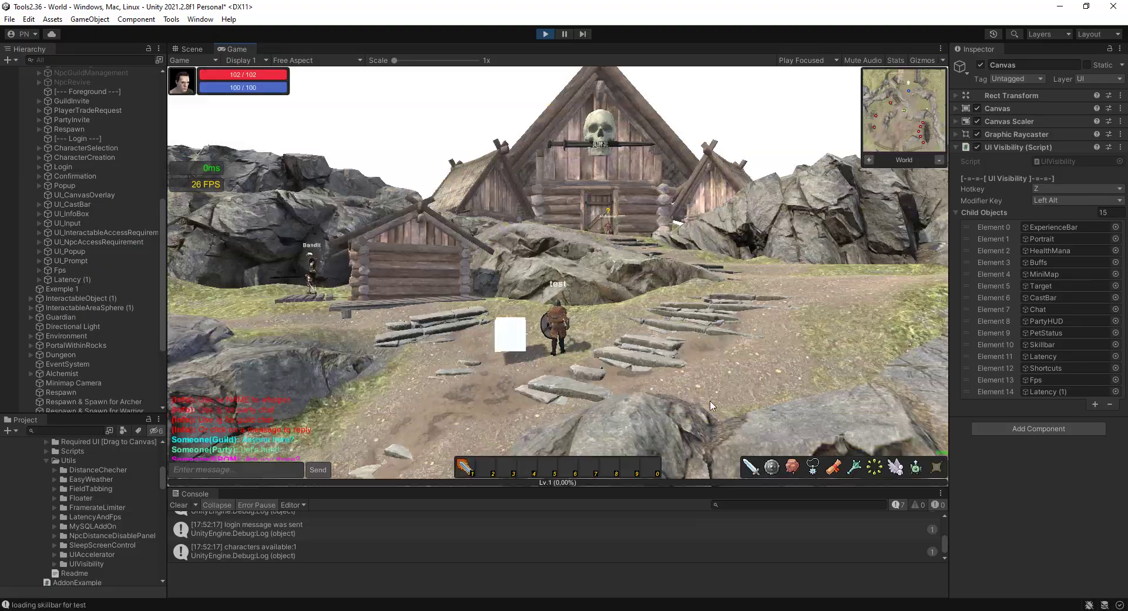
# Walk the character forward and rotate the camera to examine the game world with its UI shown.
pyautogui.moveTo(718, 163); pyautogui.dragTo(699, 192, button='right')
pyautogui.press('w')
pyautogui.moveTo(526, 237); pyautogui.dragTo(560, 269, button='right')
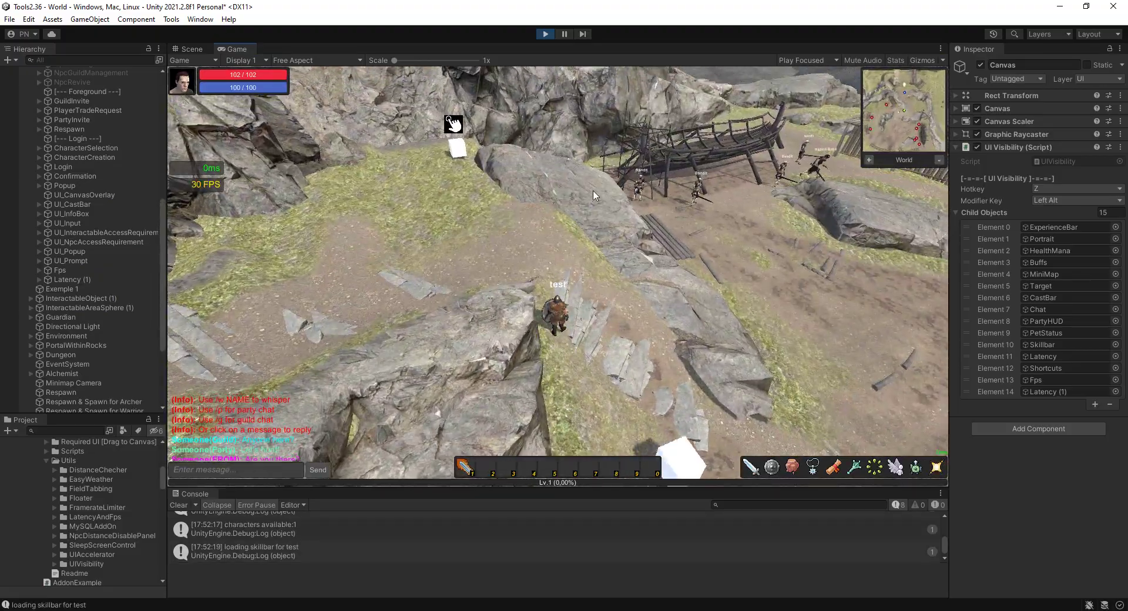
# Hide the game UI with the UI Visibility toggle and move the character toward the wooden huts.
pyautogui.moveTo(594, 194); pyautogui.dragTo(623, 176, button='right')
pyautogui.moveTo(564, 282); pyautogui.dragTo(706, 305, button='right')
pyautogui.hotkey('alt', 'z')
pyautogui.press('w')
pyautogui.press('space')
pyautogui.press('w')
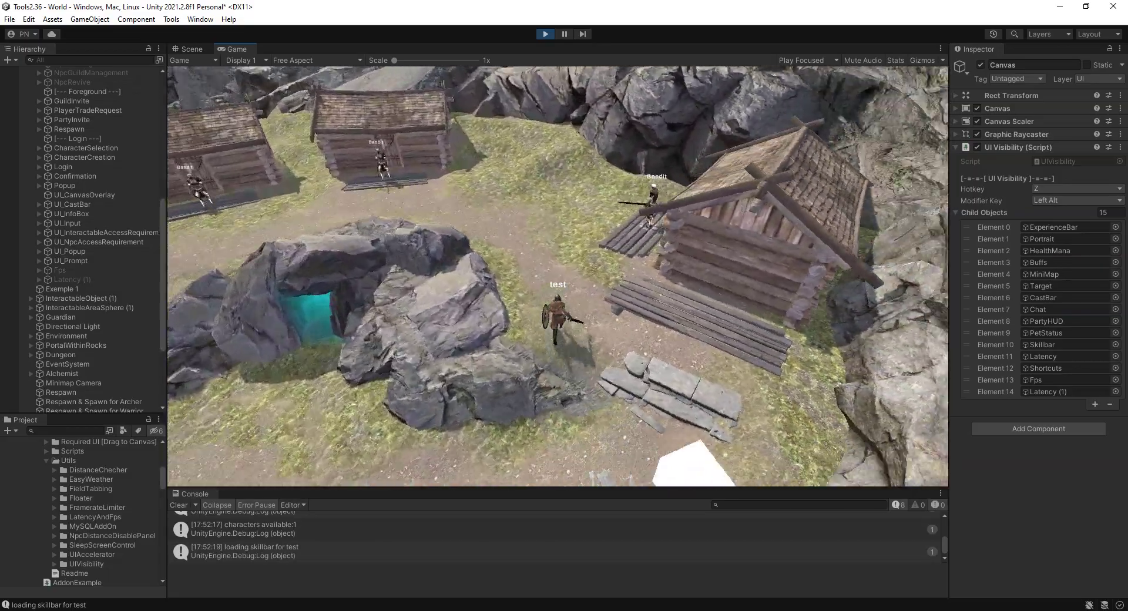
# Attack the Bandit beside the wooden hut while the game UI is hidden.
pyautogui.moveTo(589, 267); pyautogui.dragTo(559, 281, button='right')
pyautogui.click(558, 280)
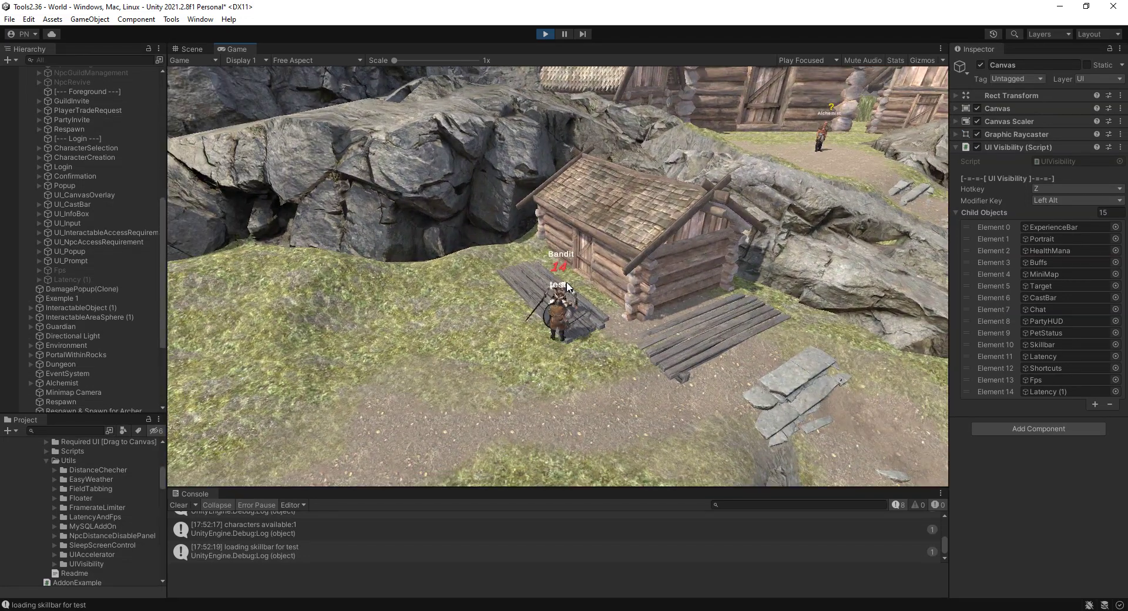
pyautogui.moveTo(632, 308)
pyautogui.mouseDown(button='right')
pyautogui.moveTo(938, 144)
pyautogui.moveTo(545, 298)
pyautogui.mouseUp(button='right')
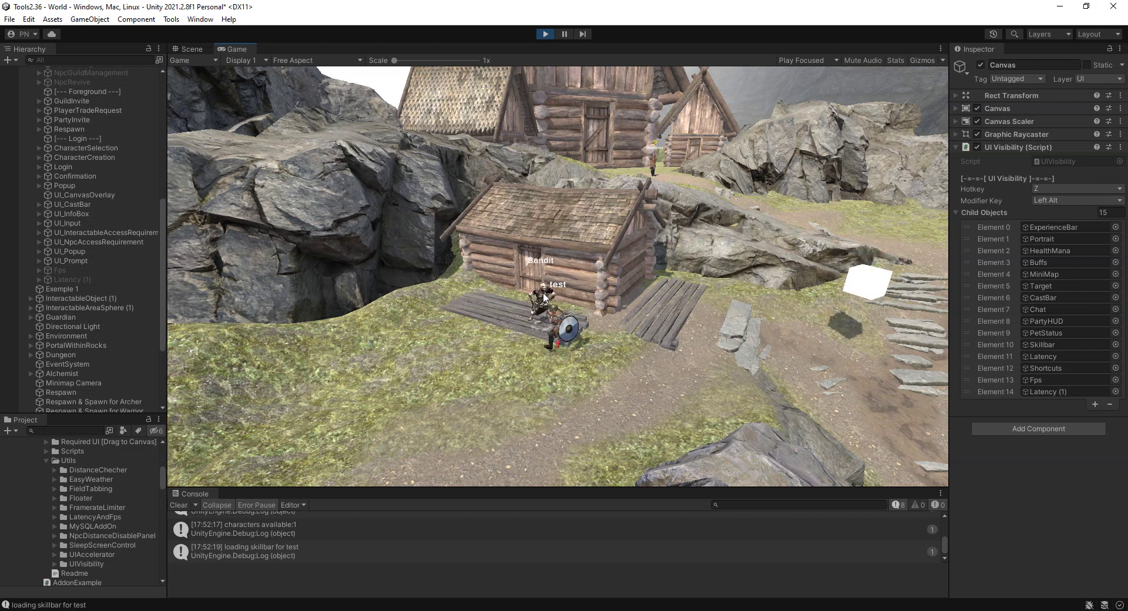
# Loot the Health Potion, the Blacksmiths Sword and the gold from the dead Bandit.
pyautogui.click(543, 292)
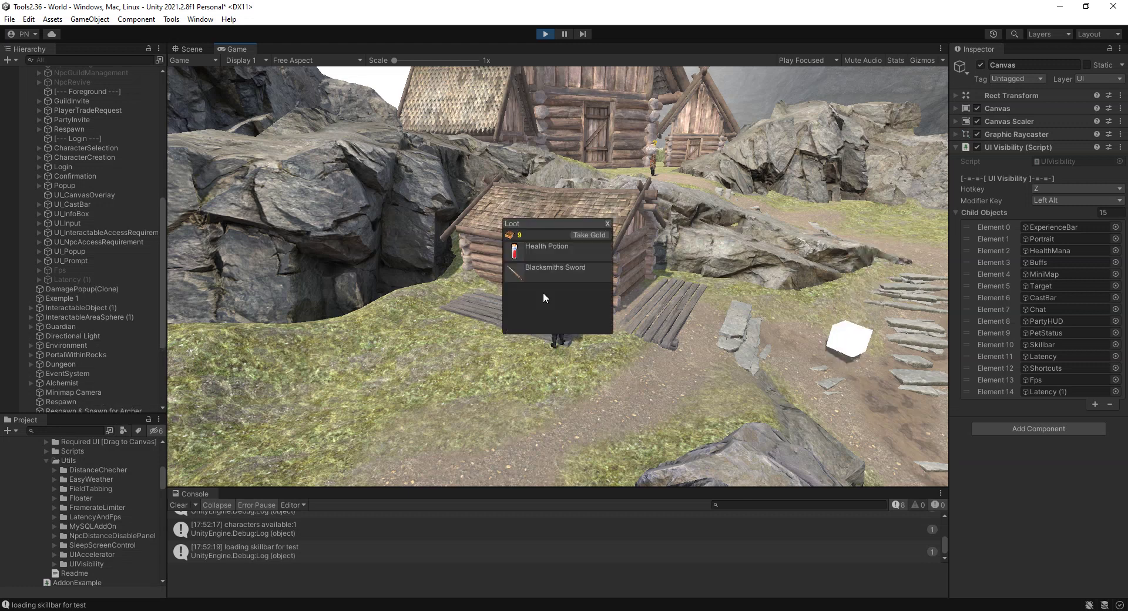
pyautogui.click(516, 271)
pyautogui.click(525, 246)
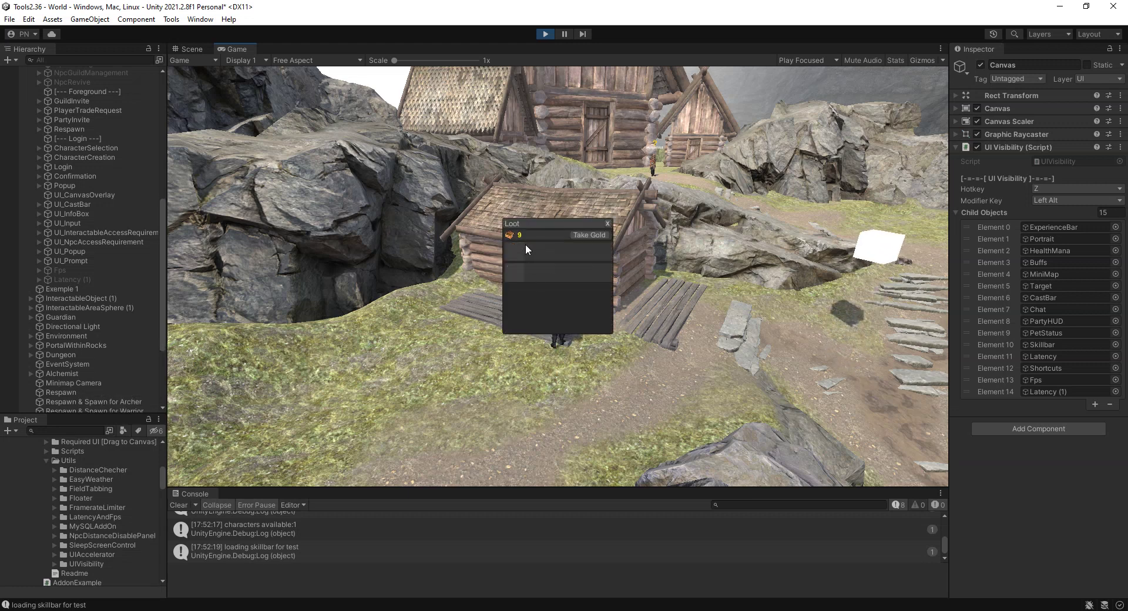
pyautogui.click(595, 236)
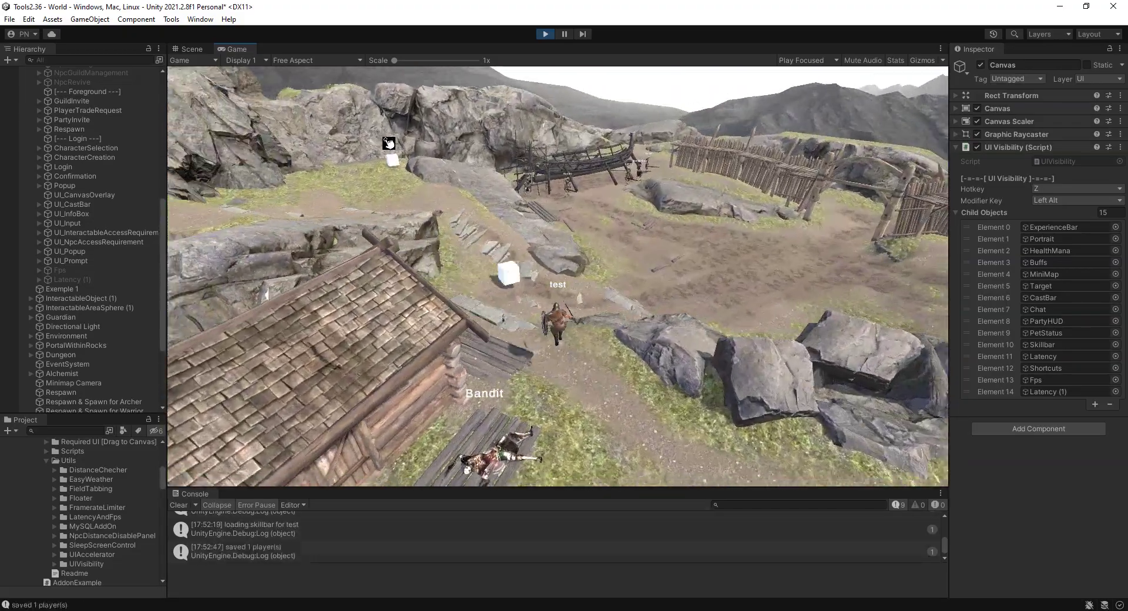
# Jump the character onto the white cube and the nearby rock ridge, and show the game UI again with the UI Visibility toggle.
pyautogui.press('w')
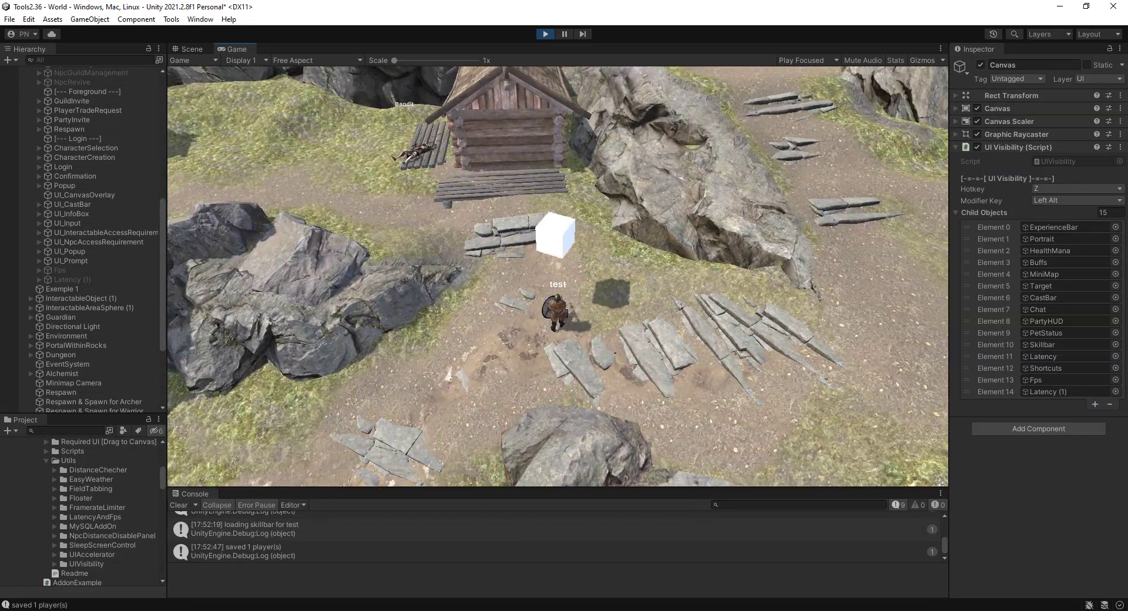
pyautogui.press('w')
pyautogui.press('space')
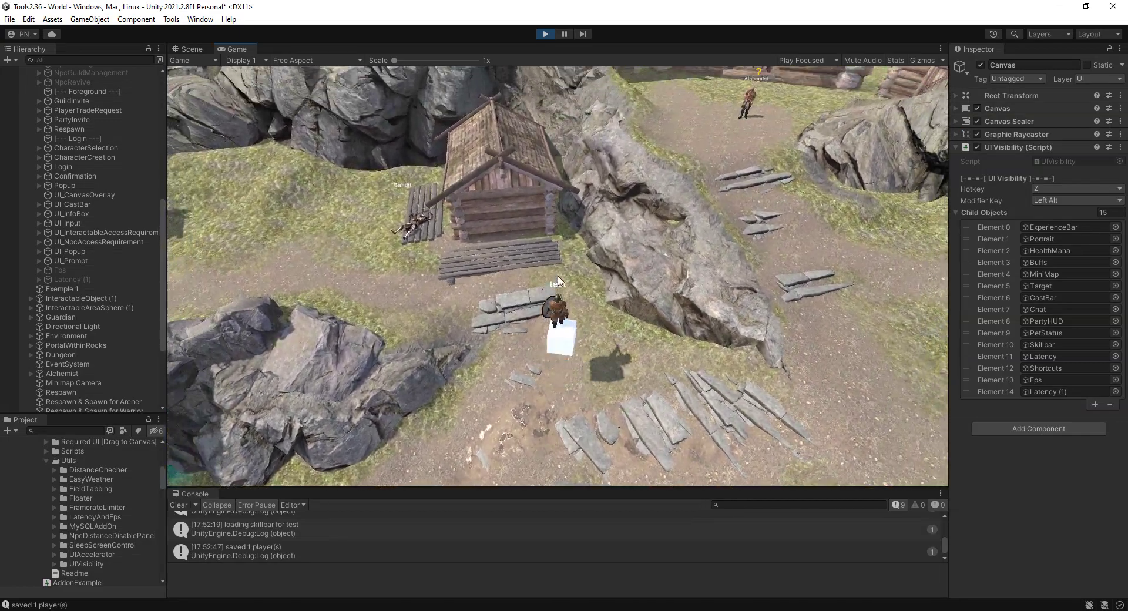
pyautogui.moveTo(558, 276); pyautogui.dragTo(587, 277, button='right')
pyautogui.press('w')
pyautogui.press('space')
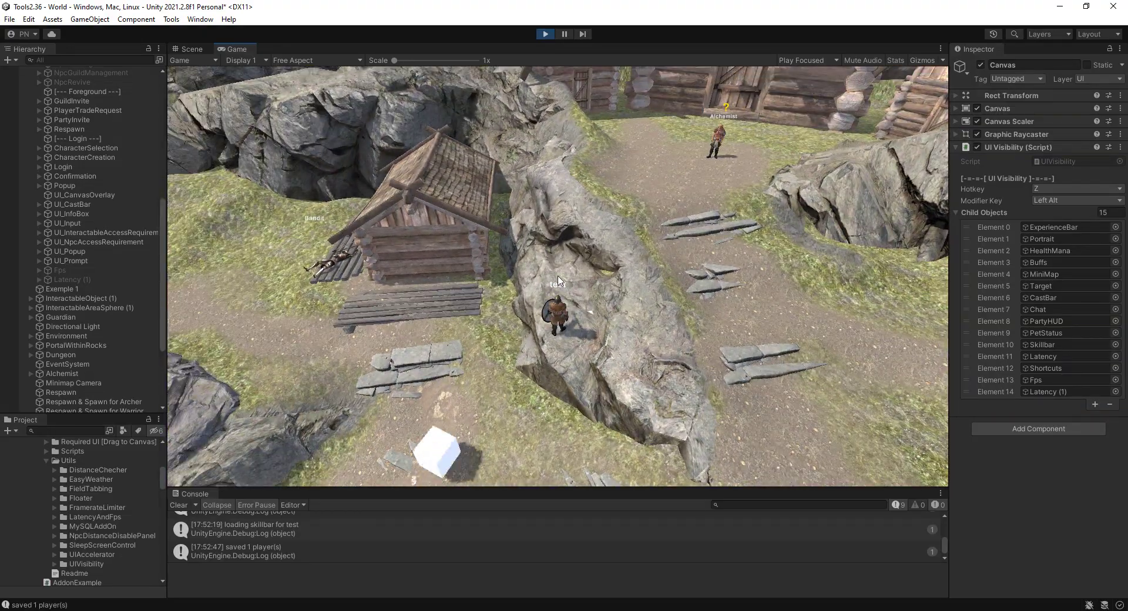
pyautogui.hotkey('alt', 'z')
pyautogui.moveTo(559, 278); pyautogui.dragTo(228, 116, button='right')
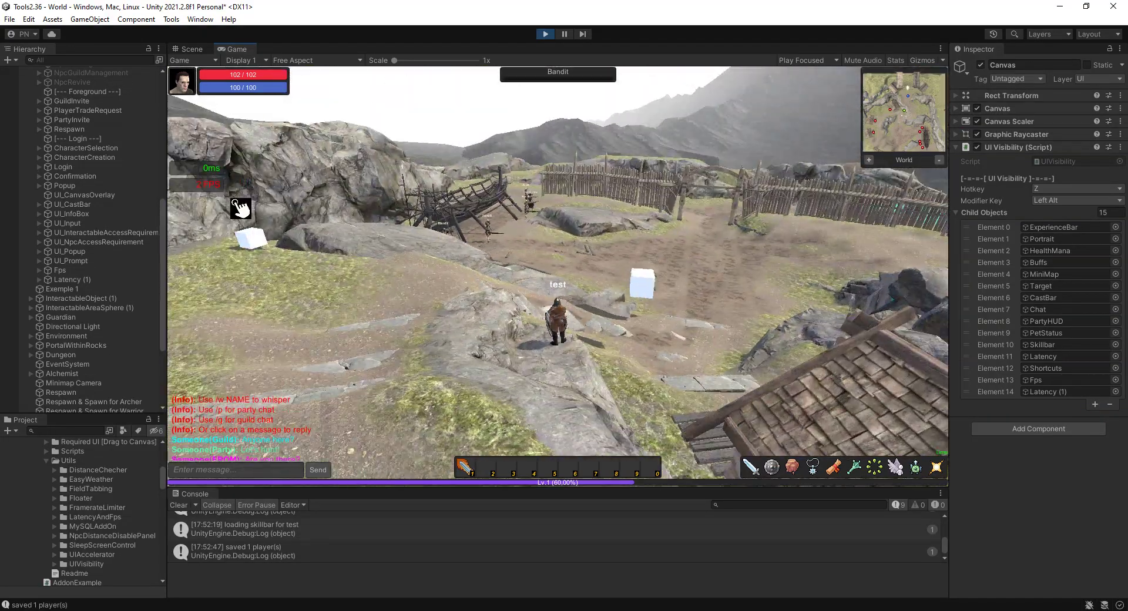